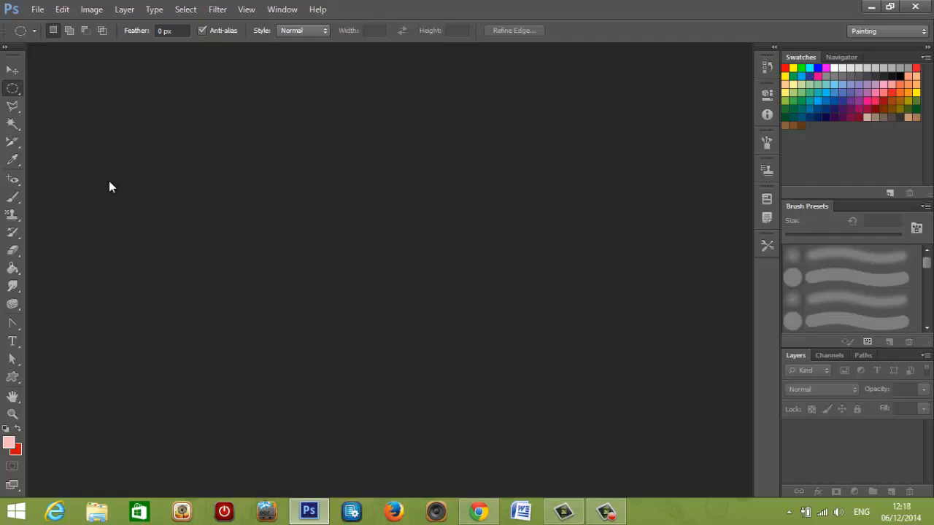
pyautogui.click(14, 9)
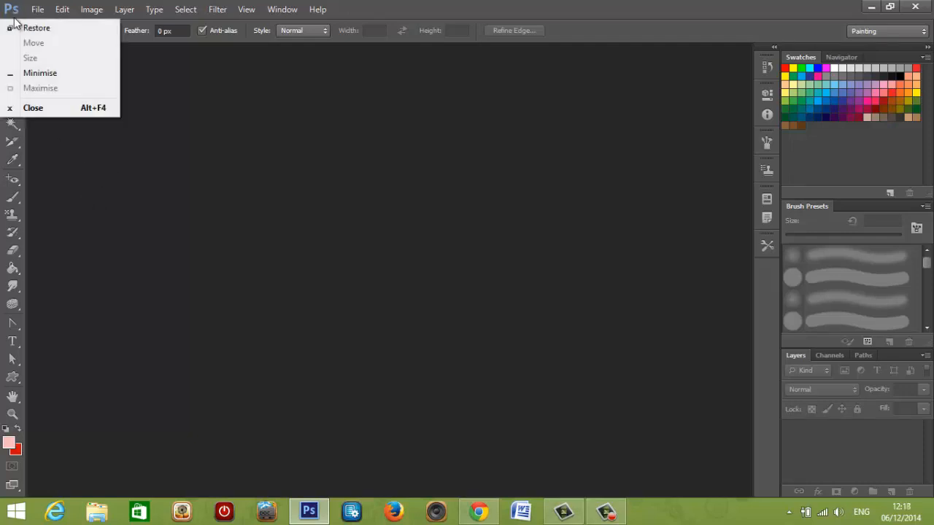
pyautogui.click(322, 107)
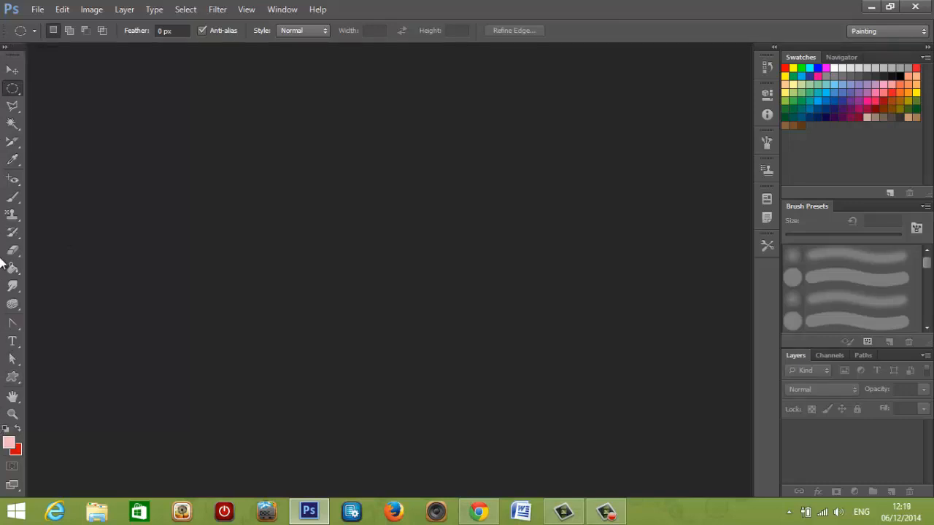
# - Switch the toolbox between its two-column and single-column layouts, ending on the single column
pyautogui.click(6, 51)
pyautogui.click(5, 51)
pyautogui.click(5, 51)
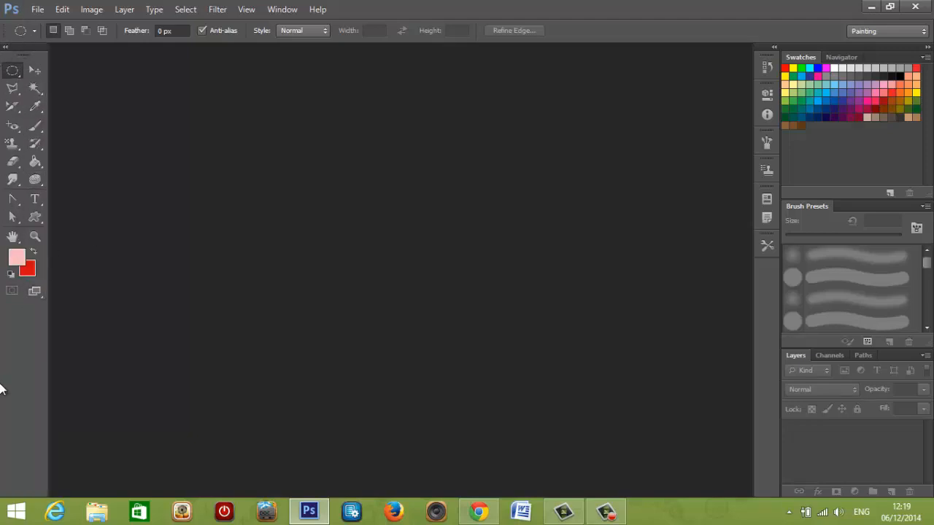
pyautogui.click(6, 51)
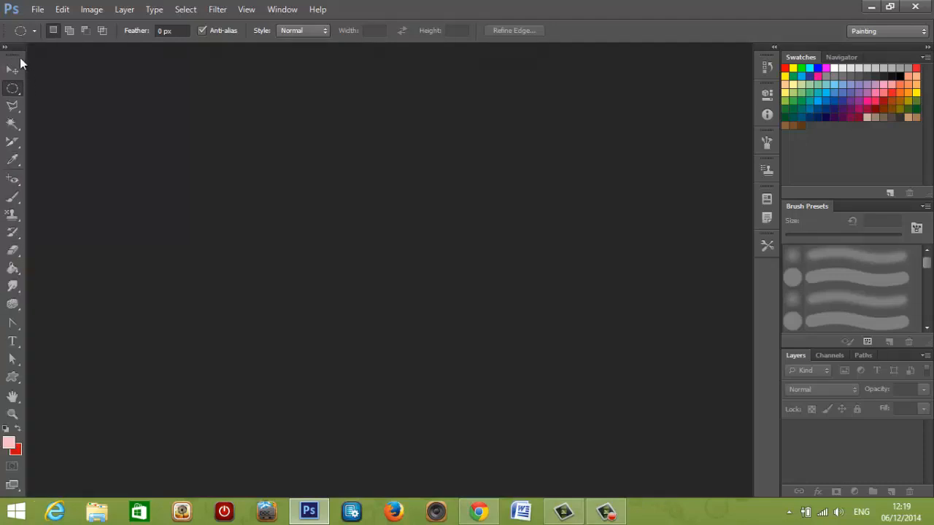
pyautogui.click(5, 51)
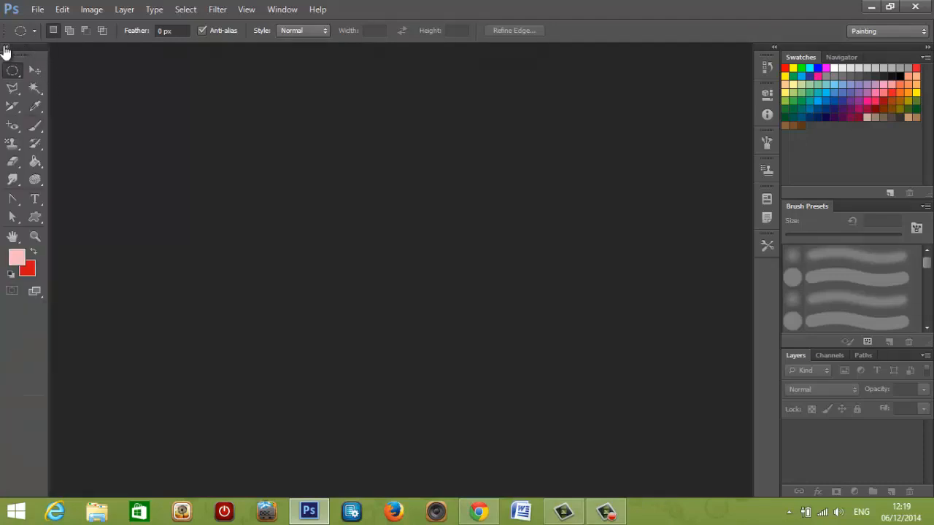
pyautogui.click(5, 51)
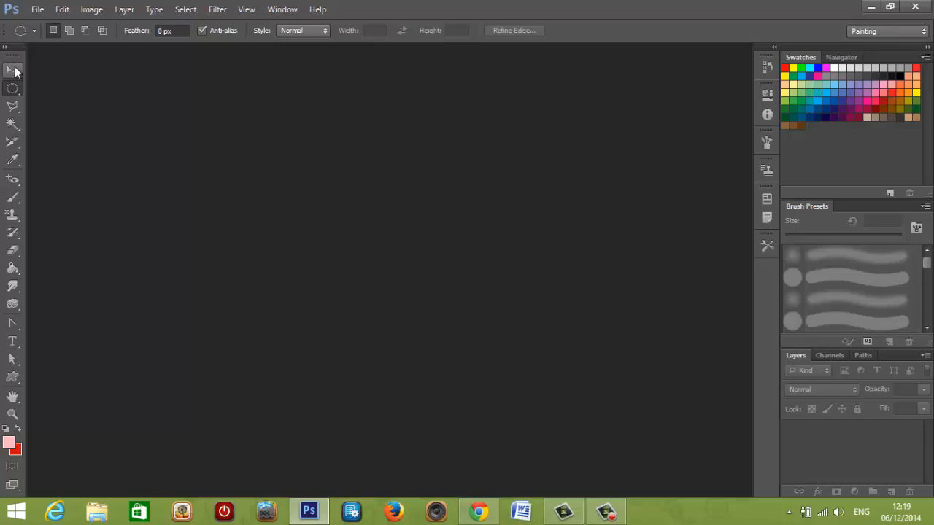
# - Activate the Move Tool briefly and switch the marquee tool from elliptical to the Rectangular Marquee Tool
pyautogui.click(15, 70)
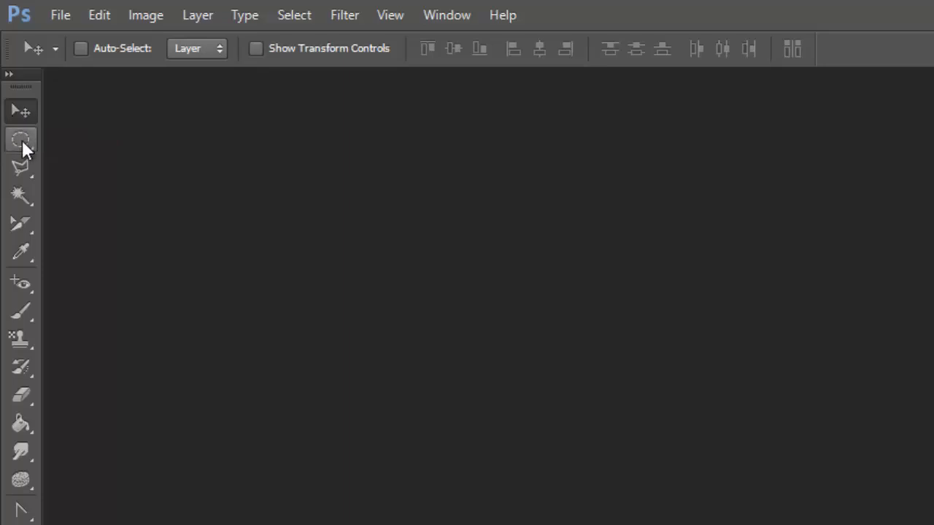
pyautogui.click(22, 141)
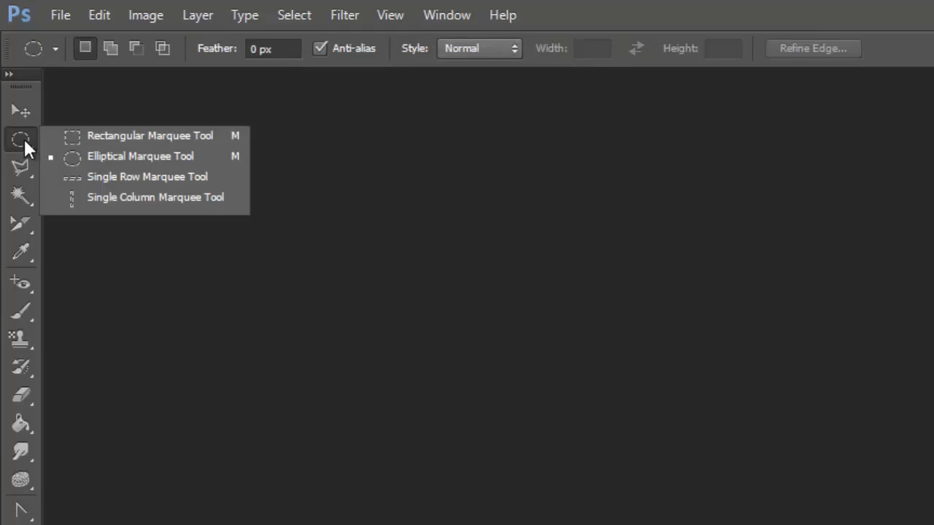
pyautogui.click(20, 110)
pyautogui.click(20, 139)
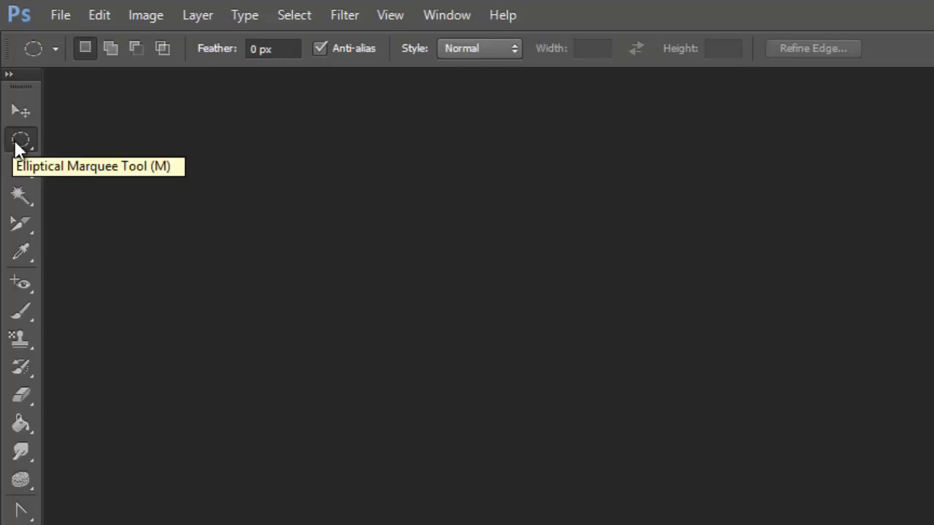
pyautogui.click(18, 142)
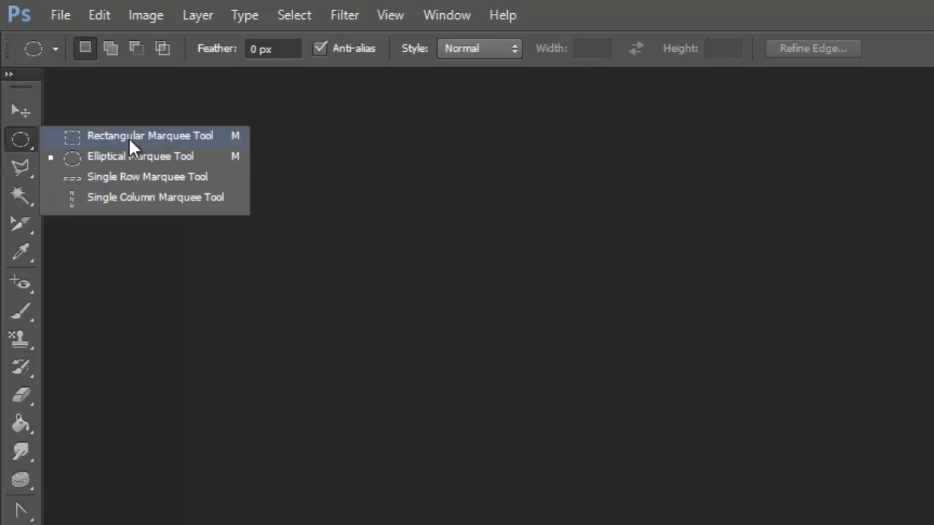
pyautogui.click(214, 137)
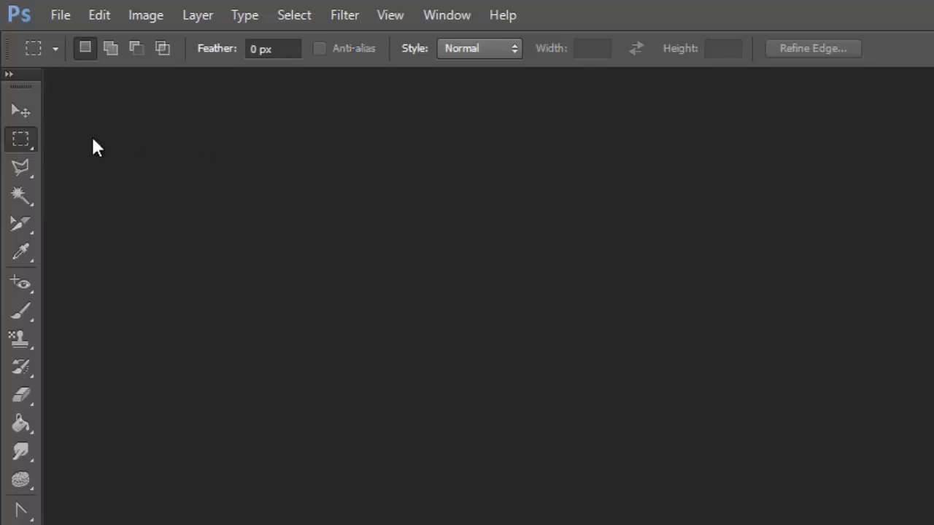
# - Look through the marquee and lasso tool variants, choosing the Polygonal Lasso Tool
pyautogui.click(24, 143)
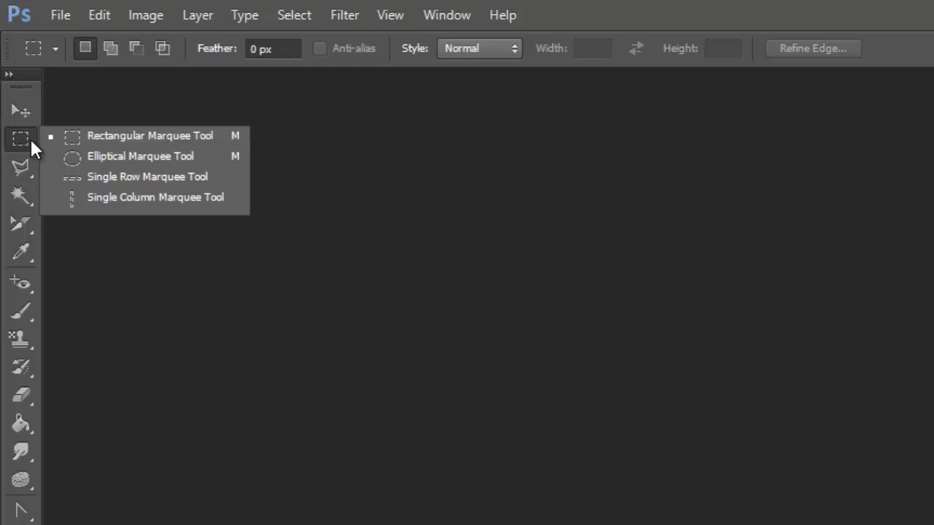
pyautogui.click(24, 140)
pyautogui.rightClick(24, 142)
pyautogui.click(27, 165)
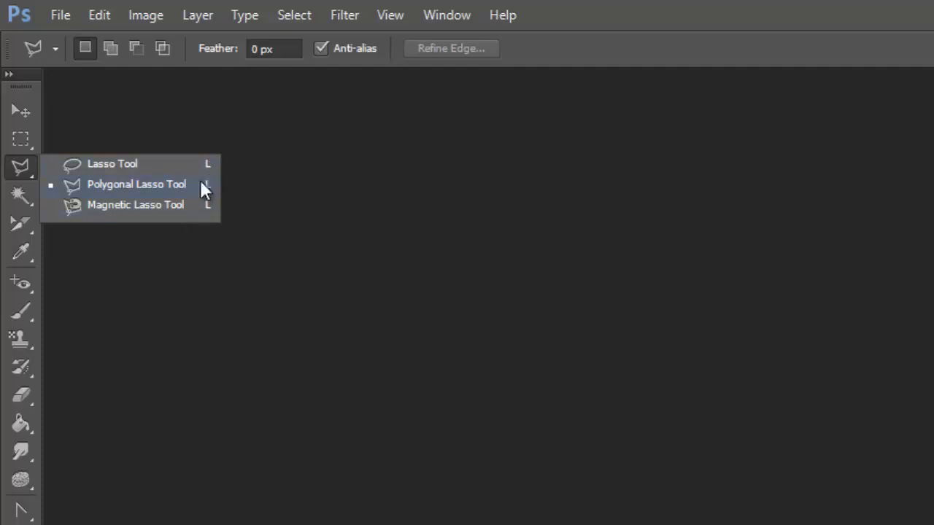
pyautogui.click(114, 186)
# - Go through the Magic Wand, Slice Select and Eyedropper tools, examining their options and grouped variants
pyautogui.click(21, 194)
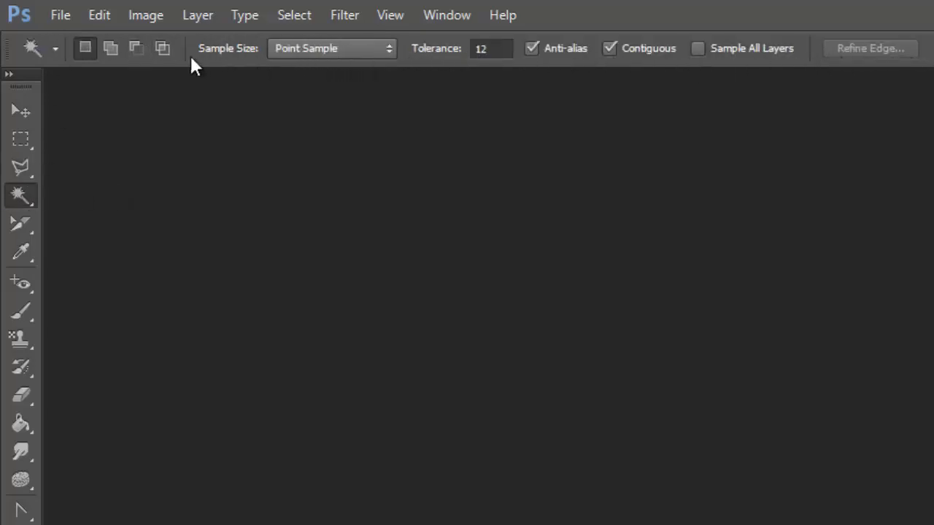
pyautogui.click(21, 223)
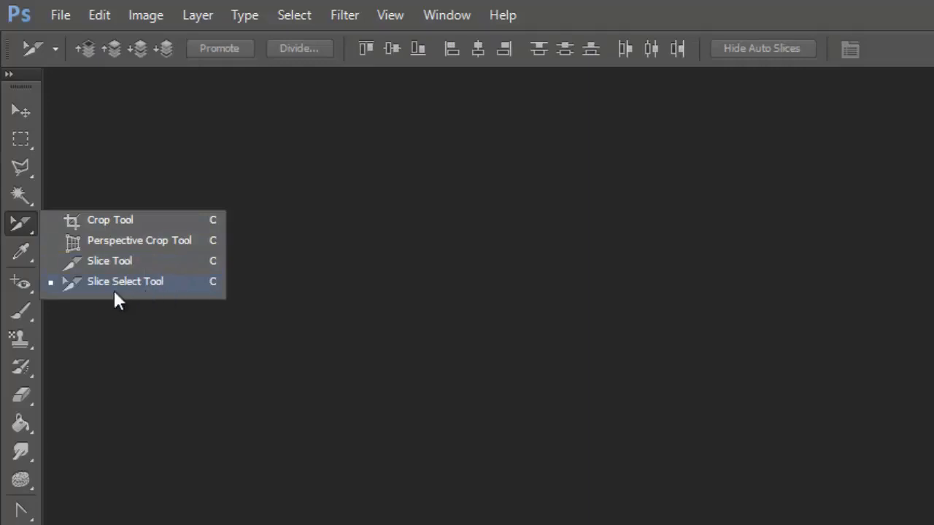
pyautogui.click(29, 258)
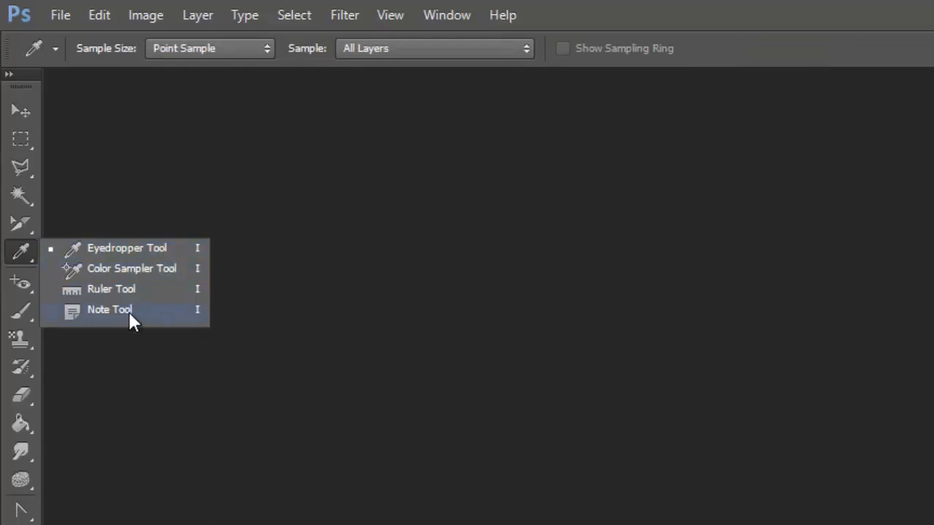
# - Choose the Red Eye Tool and examine the other healing and patching tools in its group
pyautogui.click(21, 286)
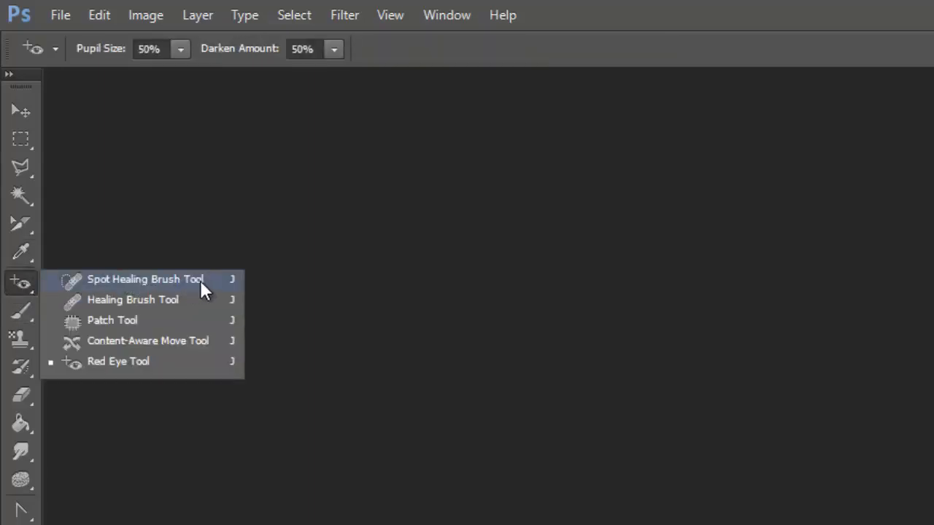
pyautogui.click(175, 362)
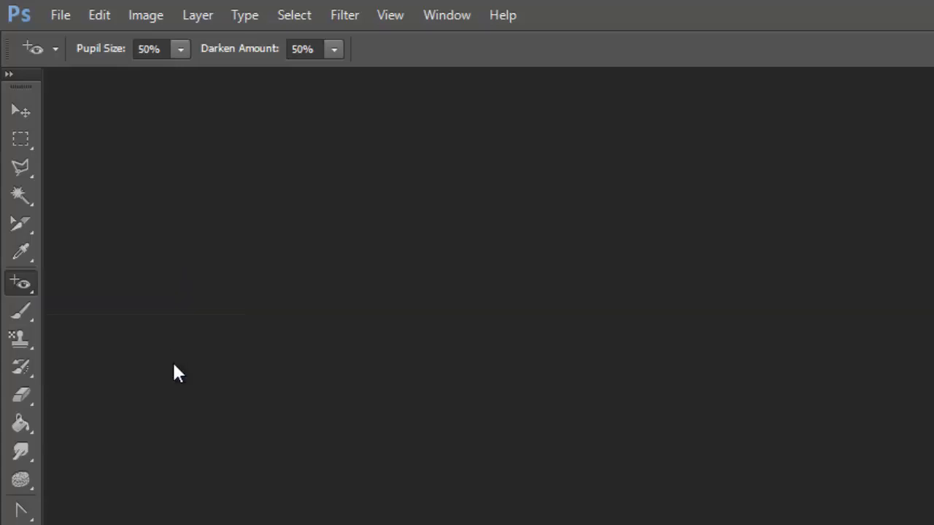
pyautogui.rightClick(24, 291)
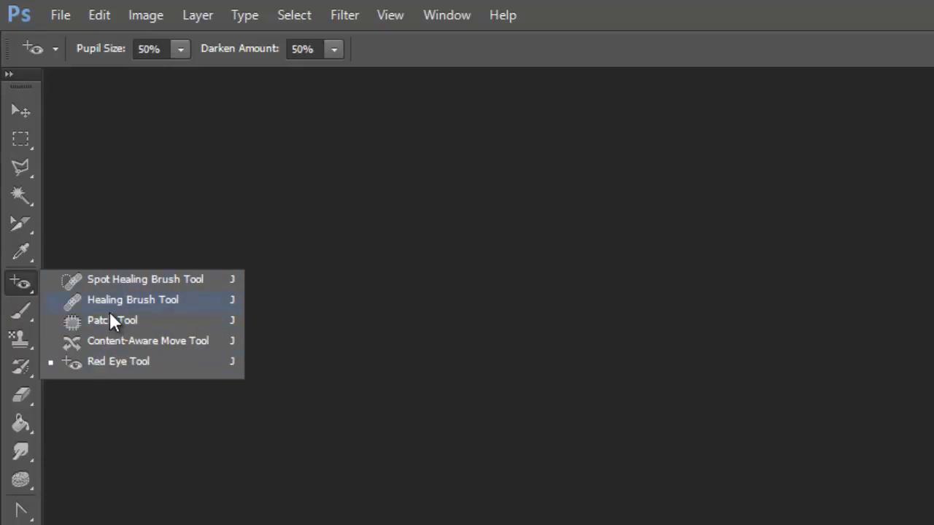
# - Activate the Brush Tool and the Pattern Stamp Tool, examining the variants grouped with each
pyautogui.click(18, 312)
pyautogui.rightClick(18, 313)
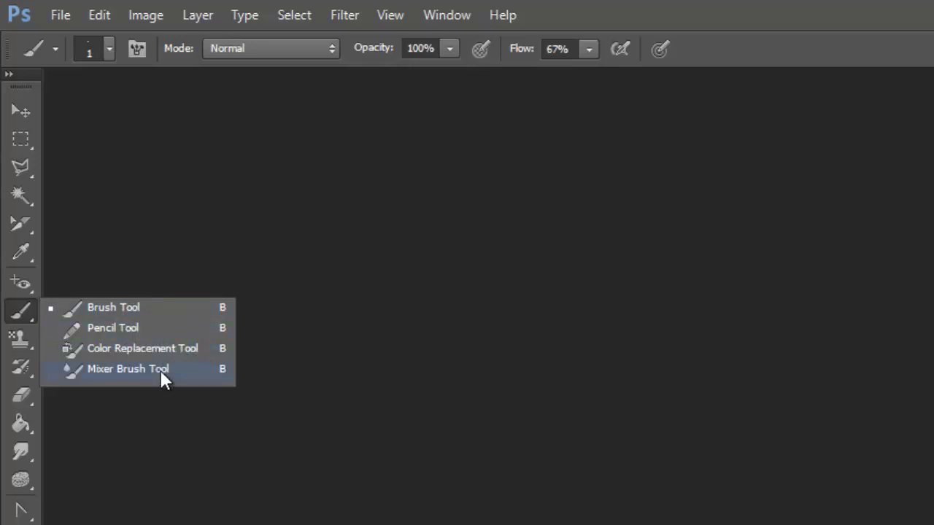
pyautogui.click(26, 345)
pyautogui.click(27, 345)
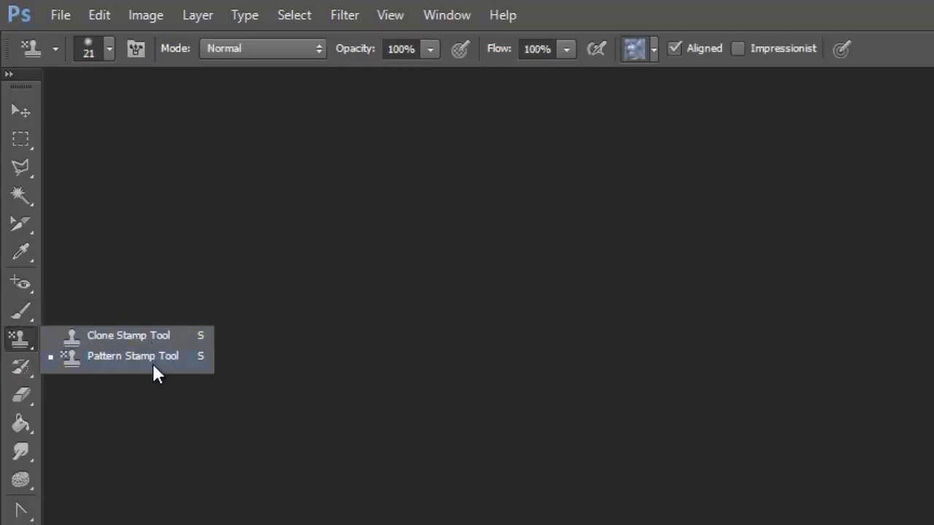
# - Switch the eraser to the Magic Eraser Tool and activate the Paint Bucket Tool
pyautogui.moveTo(25, 363); pyautogui.dragTo(28, 392)
pyautogui.click(29, 397)
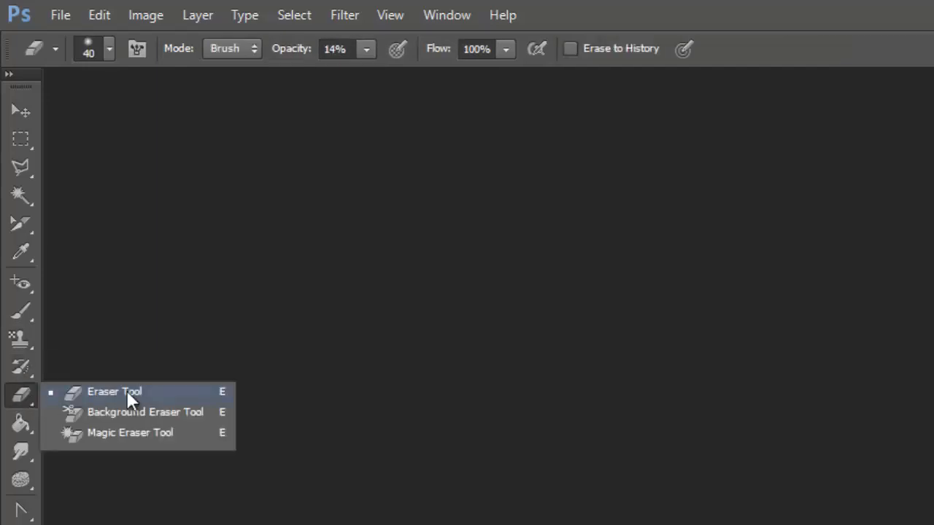
pyautogui.click(77, 435)
pyautogui.click(20, 424)
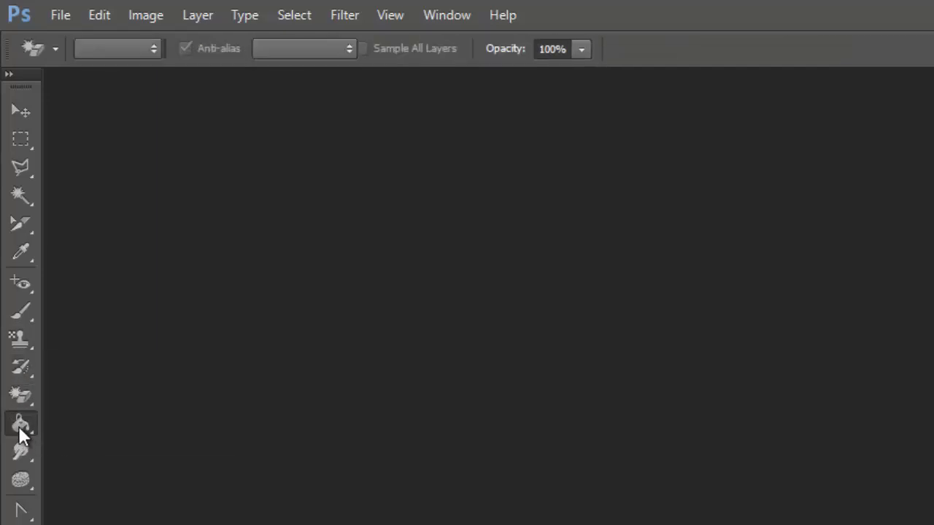
pyautogui.click(84, 444)
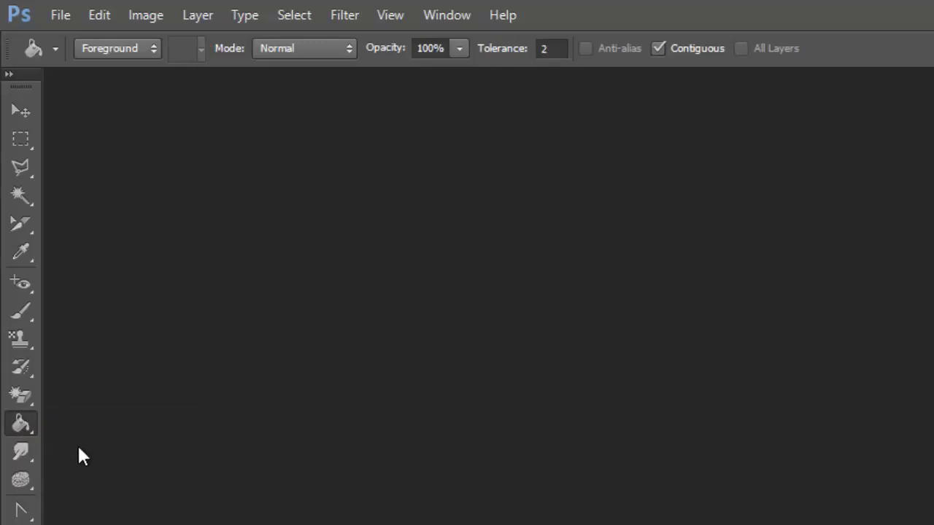
# - Examine the Smudge and Sponge tool groups, choosing the Smudge Tool and the Sponge Tool from their variants
pyautogui.click(26, 452)
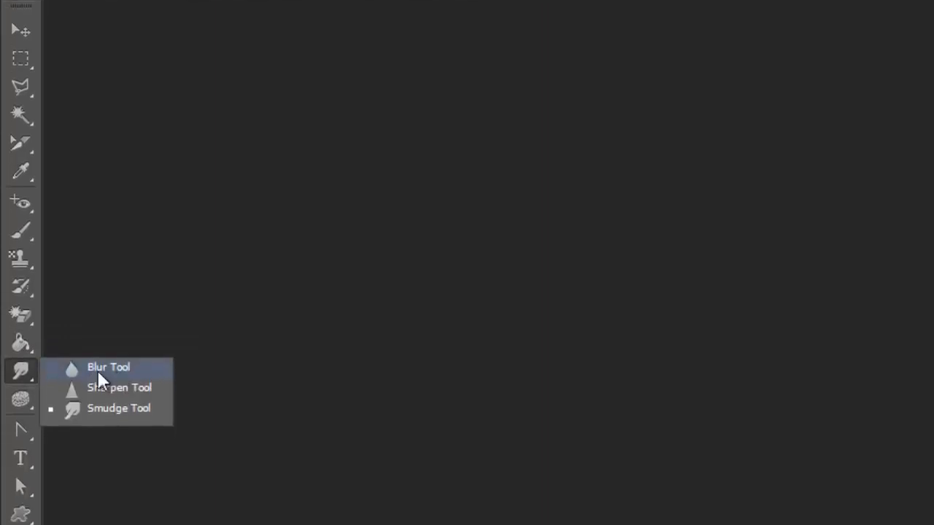
pyautogui.click(22, 373)
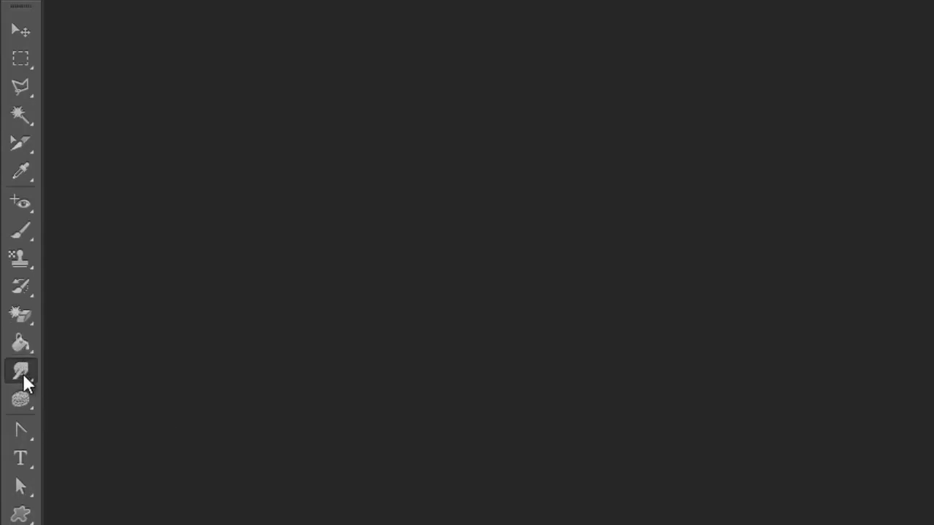
pyautogui.click(22, 373)
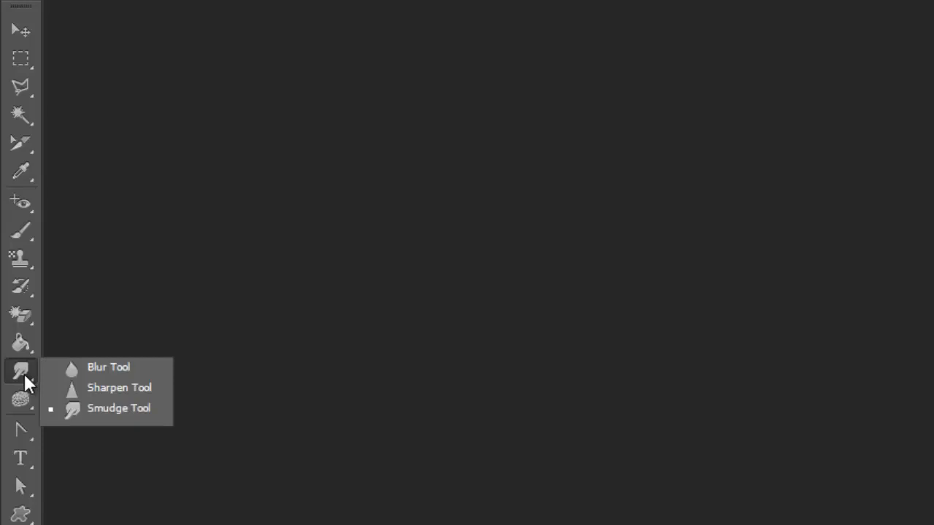
pyautogui.click(107, 403)
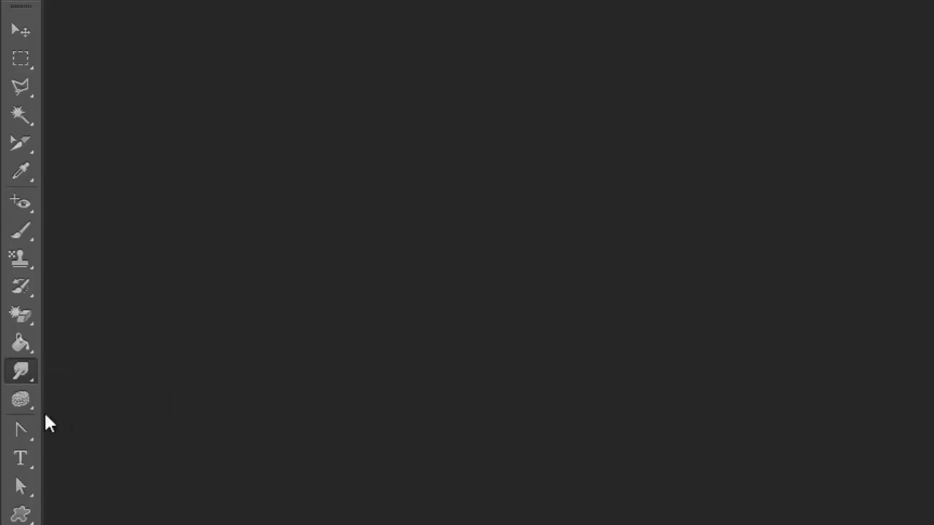
pyautogui.click(29, 398)
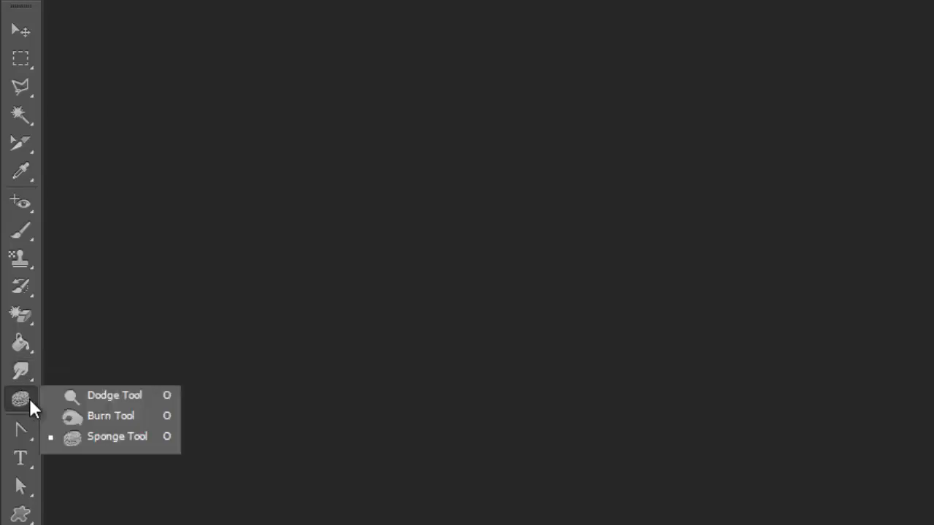
pyautogui.click(146, 436)
# - Switch the pen group to the Freeform Pen Tool and the type group to the Vertical Type Tool
pyautogui.click(7, 431)
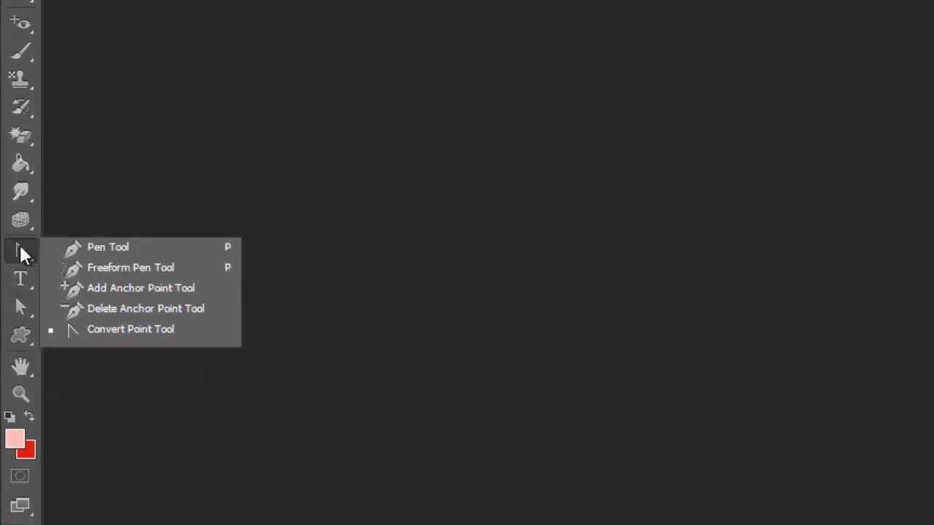
pyautogui.click(20, 336)
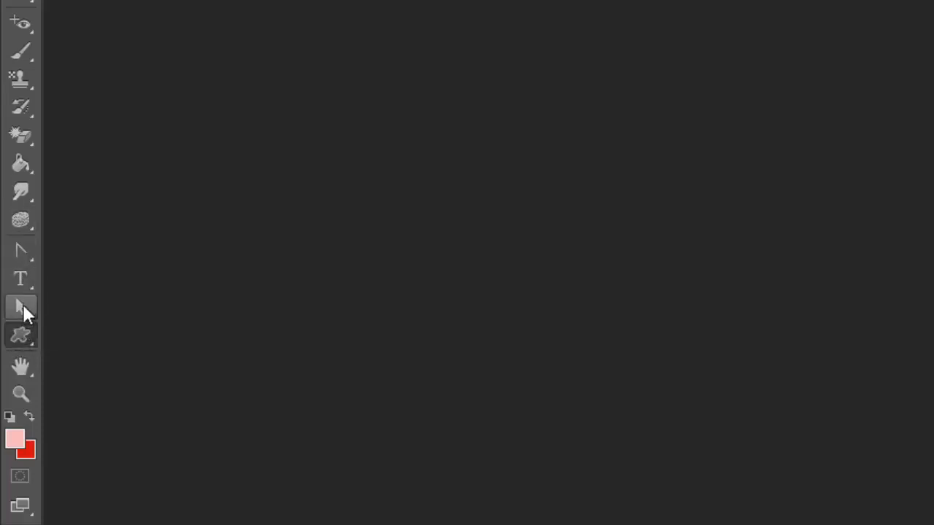
pyautogui.click(20, 248)
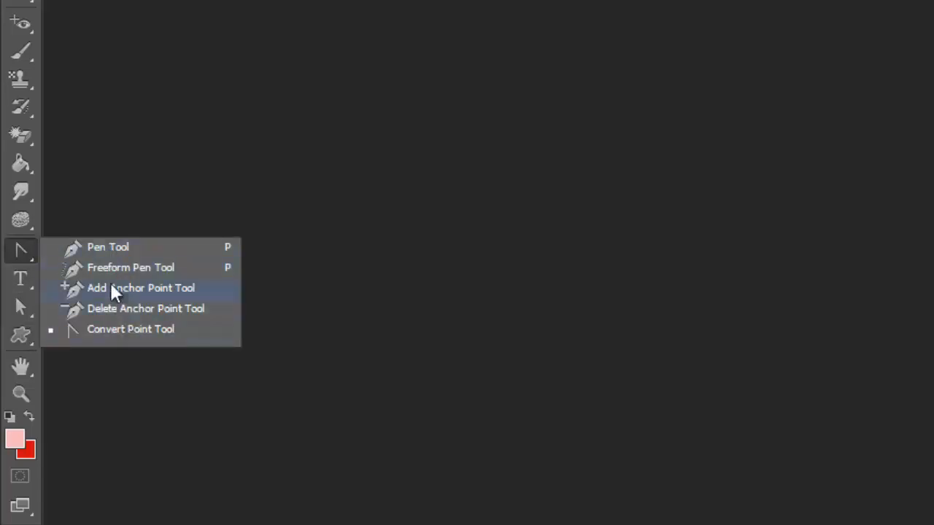
pyautogui.click(102, 270)
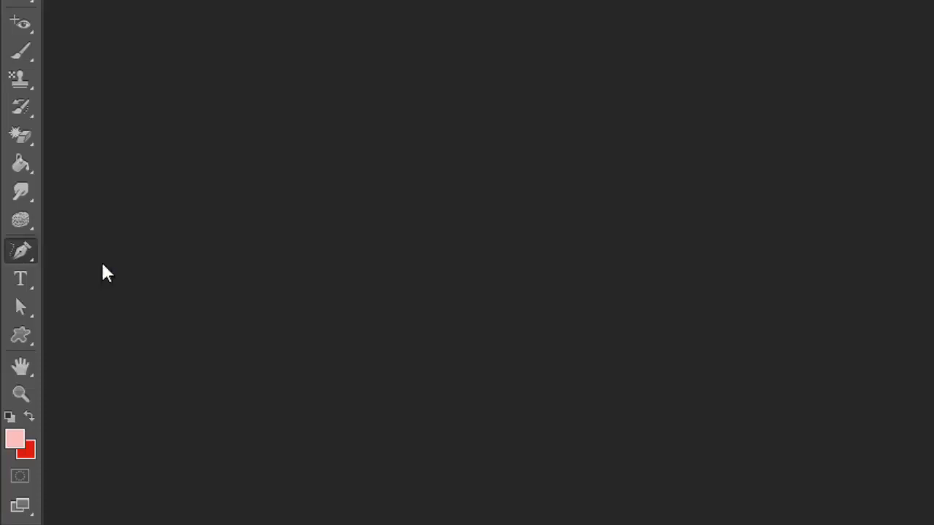
pyautogui.click(29, 277)
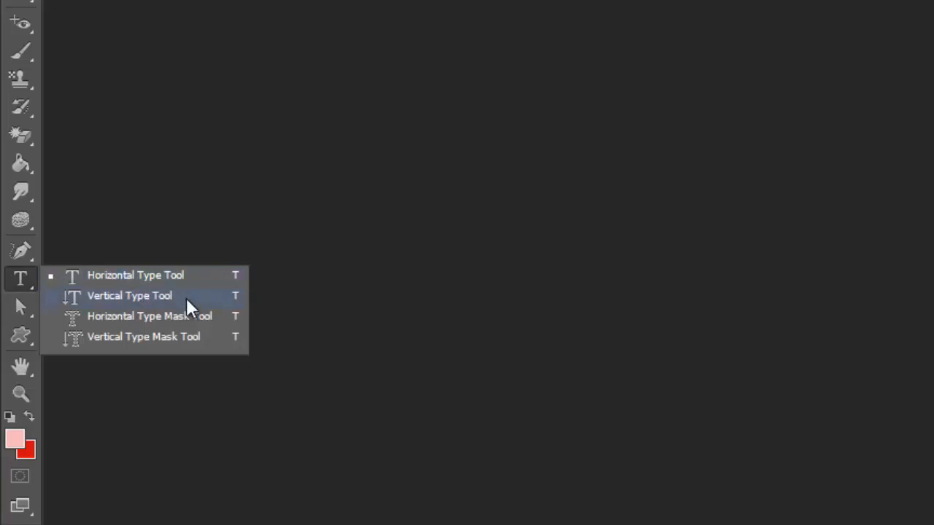
pyautogui.click(164, 298)
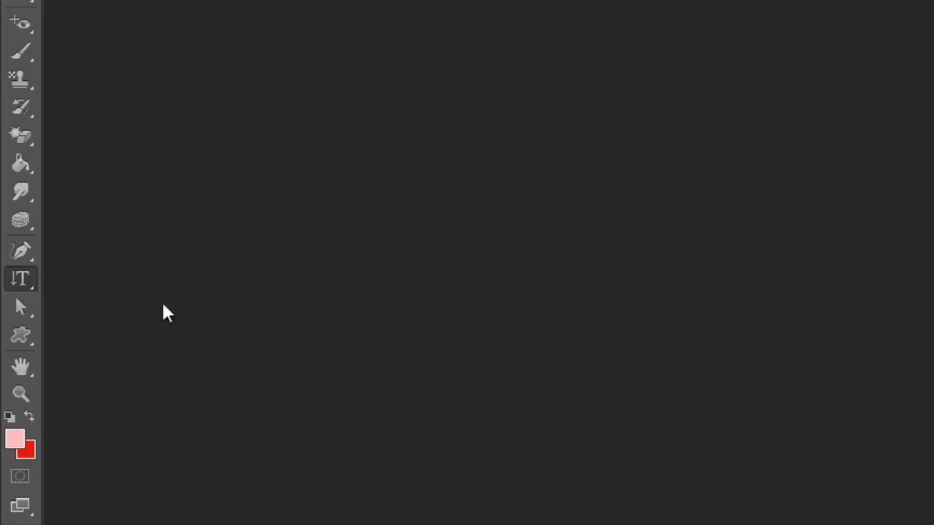
# - Switch the type group to the Horizontal Type Tool and choose the Direct Selection Tool from the path selection variants
pyautogui.click(30, 283)
pyautogui.click(84, 280)
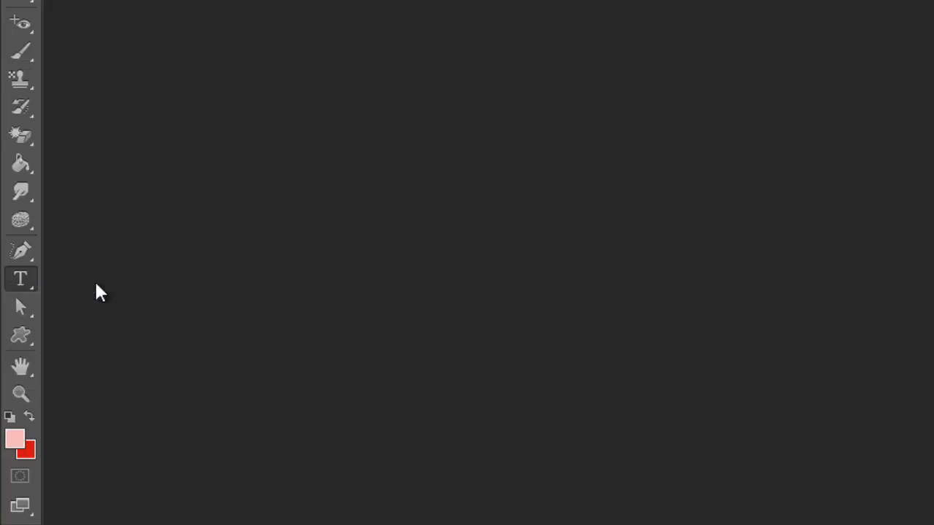
pyautogui.click(20, 307)
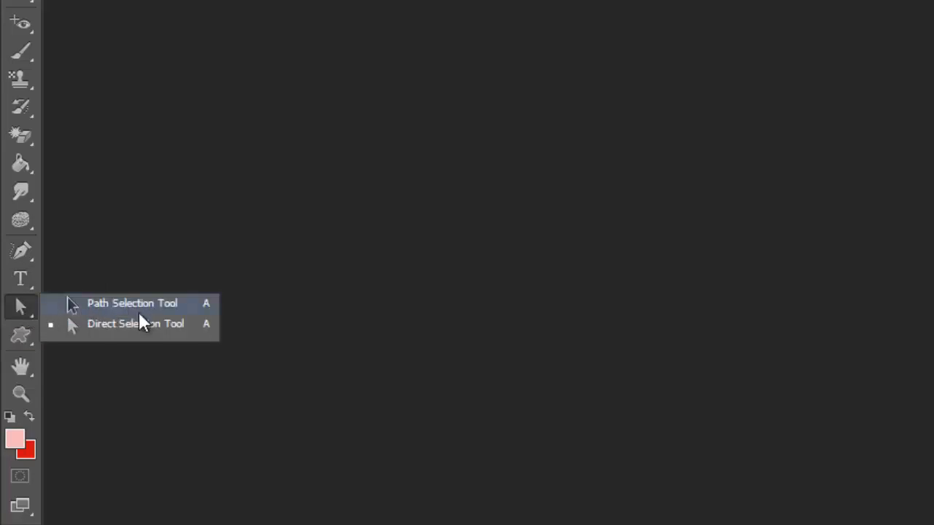
pyautogui.click(143, 324)
# - Go through the shape variants, choosing the Line Tool and the Custom Shape Tool, and activate the Hand Tool and the Zoom Tool
pyautogui.click(19, 338)
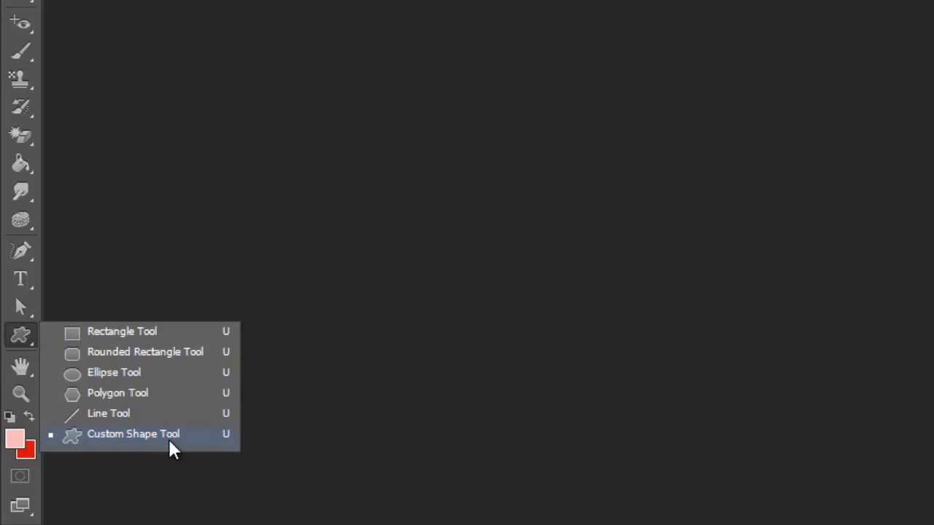
pyautogui.click(108, 413)
pyautogui.click(25, 345)
pyautogui.click(85, 438)
pyautogui.click(20, 365)
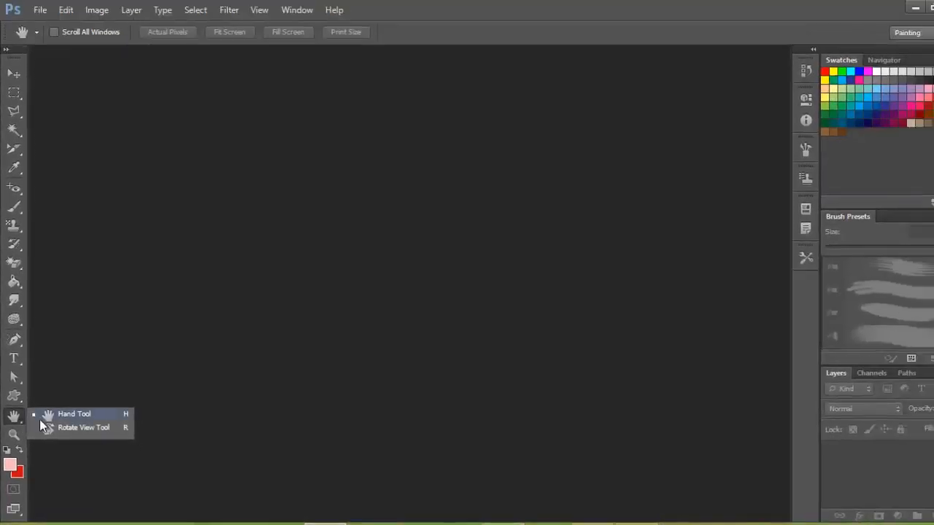
pyautogui.click(17, 436)
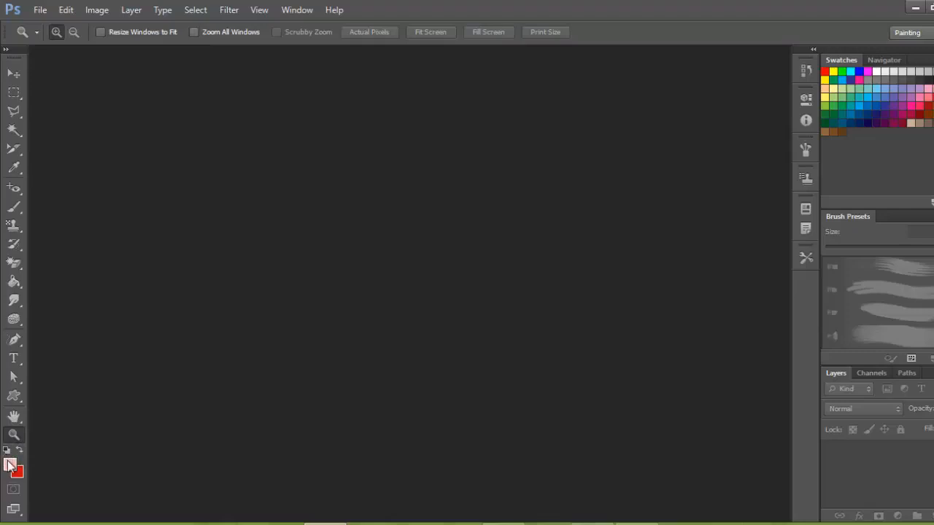
# - Try several reds for the foreground color and set it to the light red f53e3e
pyautogui.press('i')
pyautogui.click(11, 465)
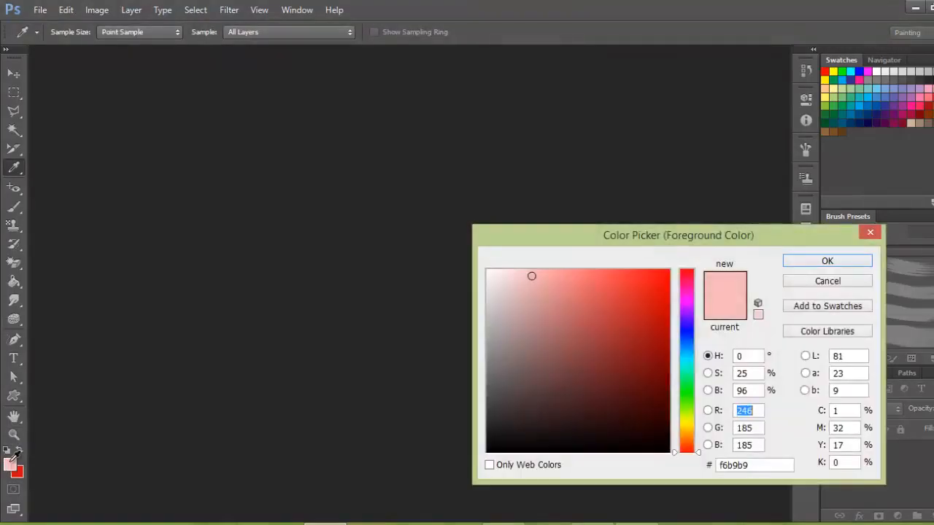
pyautogui.moveTo(649, 278)
pyautogui.mouseDown()
pyautogui.moveTo(658, 266)
pyautogui.moveTo(675, 428)
pyautogui.moveTo(705, 302)
pyautogui.moveTo(694, 267)
pyautogui.moveTo(647, 270)
pyautogui.mouseUp()
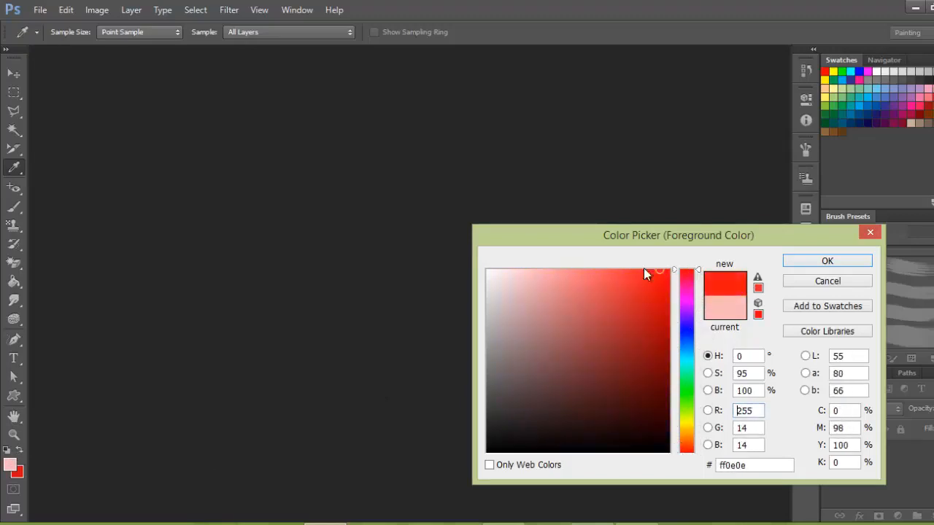
pyautogui.click(533, 271)
pyautogui.moveTo(532, 271)
pyautogui.mouseDown()
pyautogui.moveTo(663, 270)
pyautogui.moveTo(502, 270)
pyautogui.moveTo(669, 269)
pyautogui.mouseUp()
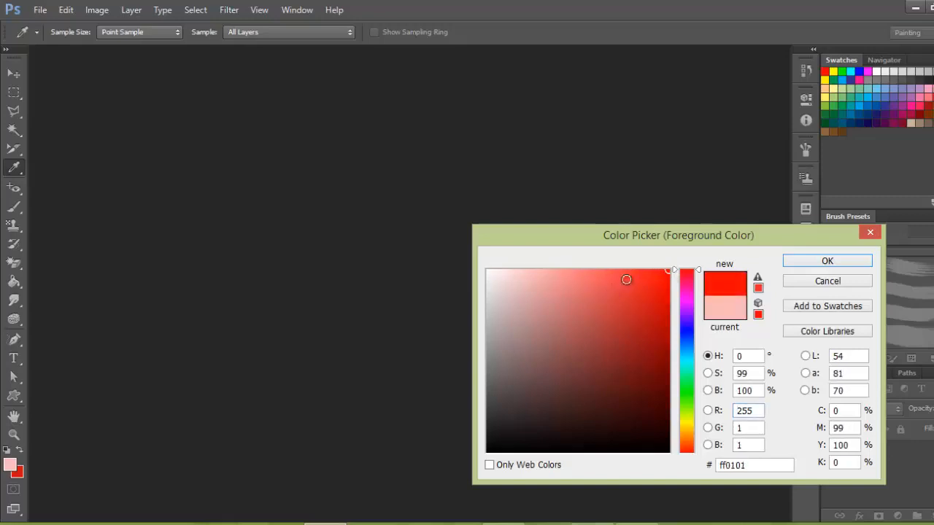
pyautogui.moveTo(608, 275)
pyautogui.mouseDown()
pyautogui.moveTo(602, 456)
pyautogui.moveTo(606, 270)
pyautogui.moveTo(605, 340)
pyautogui.moveTo(581, 282)
pyautogui.moveTo(511, 310)
pyautogui.moveTo(586, 278)
pyautogui.moveTo(594, 340)
pyautogui.moveTo(519, 285)
pyautogui.moveTo(607, 296)
pyautogui.moveTo(622, 276)
pyautogui.mouseUp()
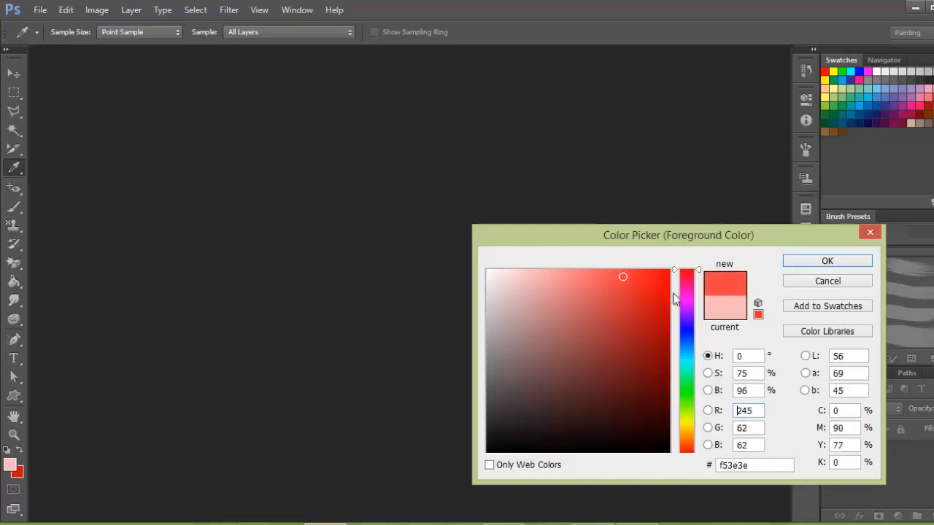
pyautogui.click(799, 262)
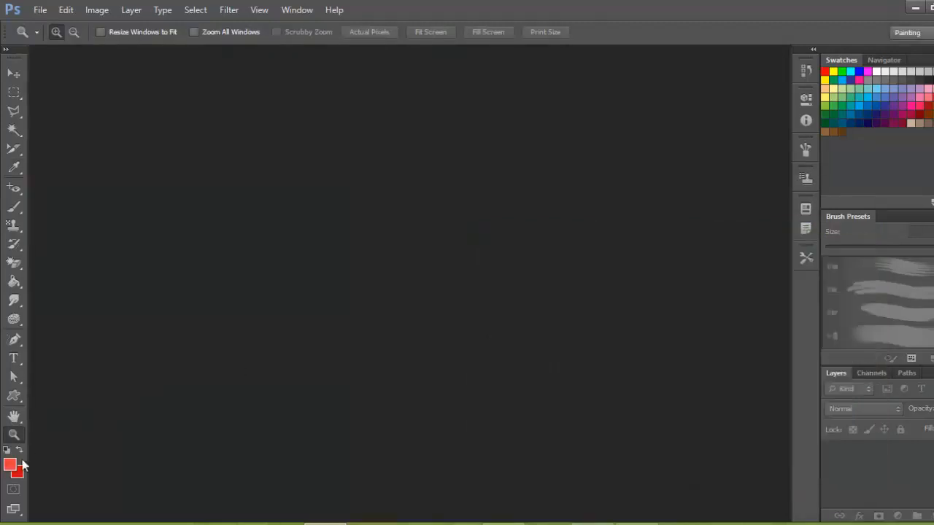
# - Set the background color to black (000000)
pyautogui.click(18, 473)
pyautogui.click(487, 451)
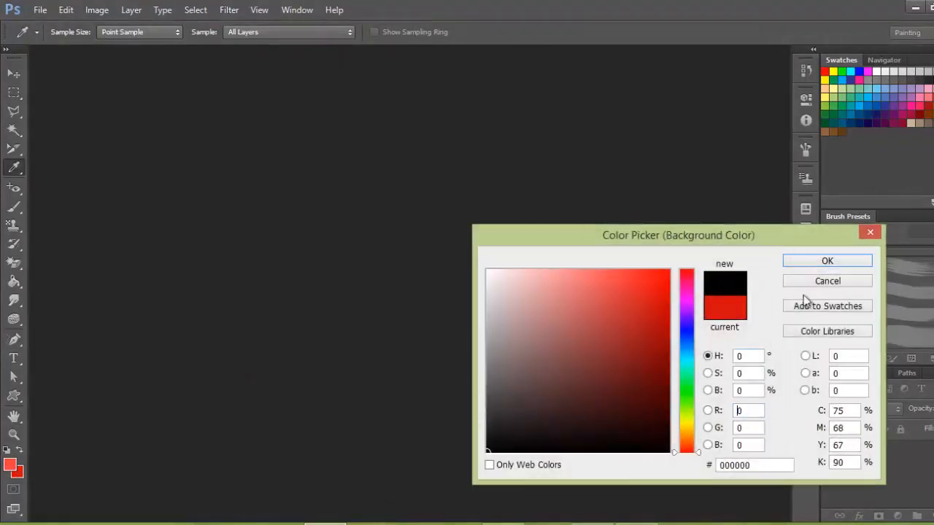
pyautogui.click(826, 262)
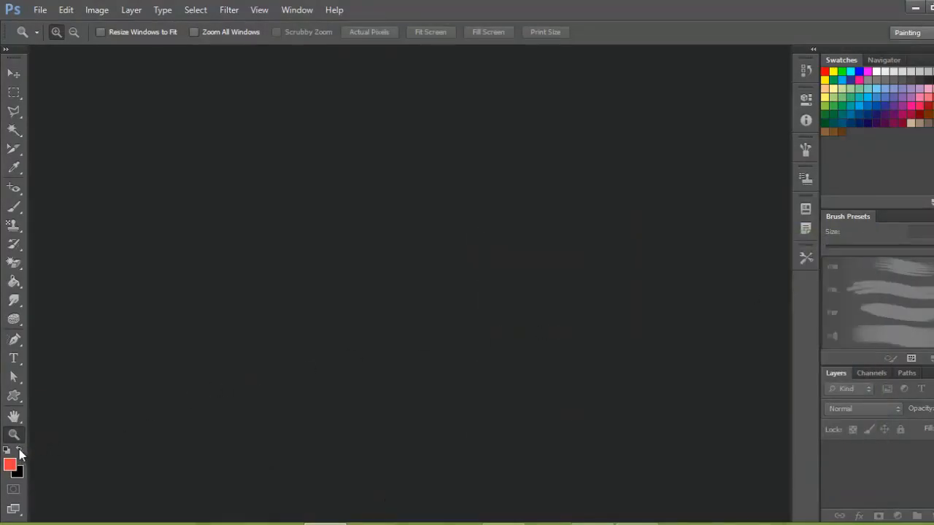
# - Swap the foreground and background colors repeatedly, ending with black as the foreground and light red as the background
pyautogui.click(20, 451)
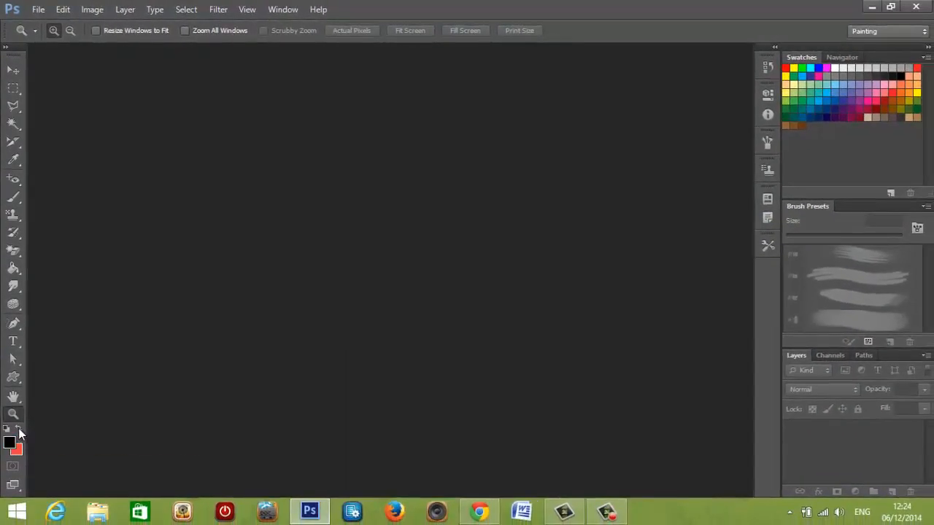
pyautogui.click(19, 431)
pyautogui.click(21, 431)
pyautogui.press('x')
pyautogui.press('x')
pyautogui.press('x')
pyautogui.press('x')
pyautogui.click(42, 10)
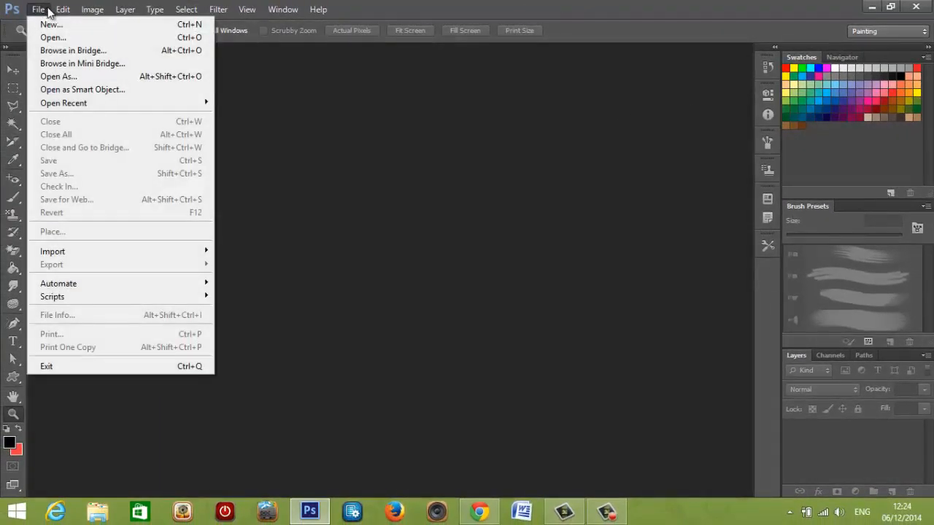
pyautogui.click(804, 14)
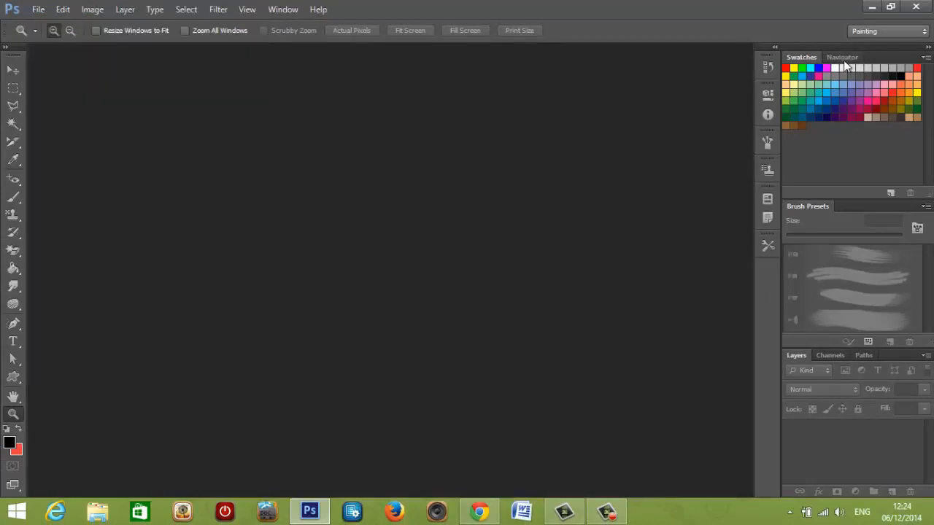
pyautogui.click(835, 58)
pyautogui.click(802, 58)
# - Create a new blank document 1024 pixels wide and 1024 pixels high
pyautogui.click(38, 9)
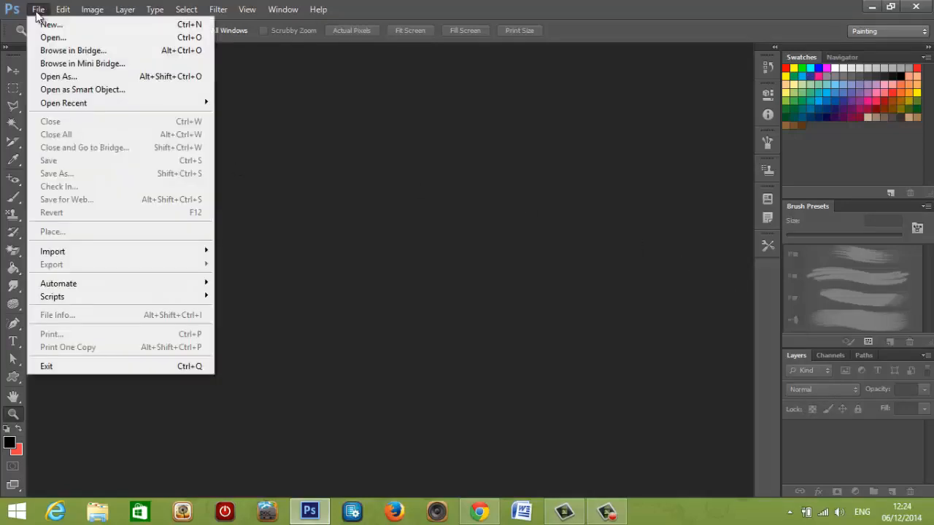
pyautogui.click(49, 25)
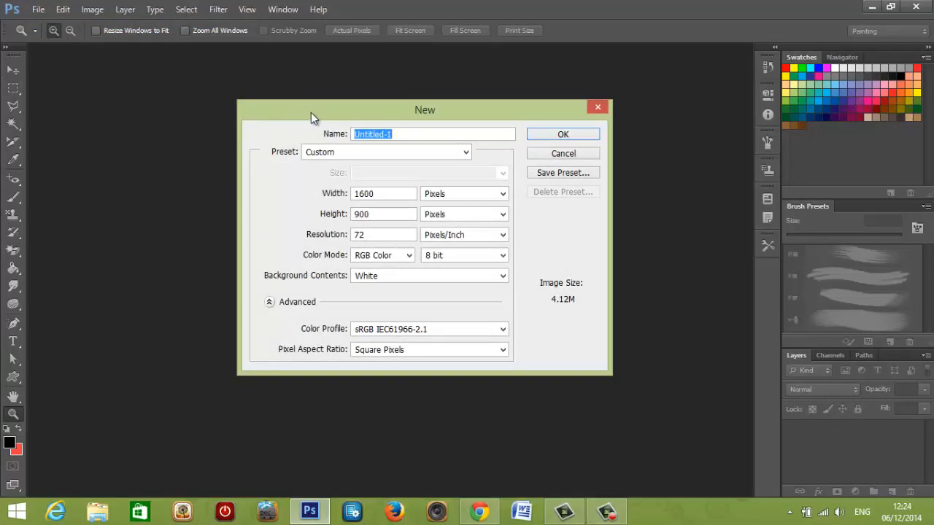
pyautogui.moveTo(309, 117); pyautogui.dragTo(322, 90)
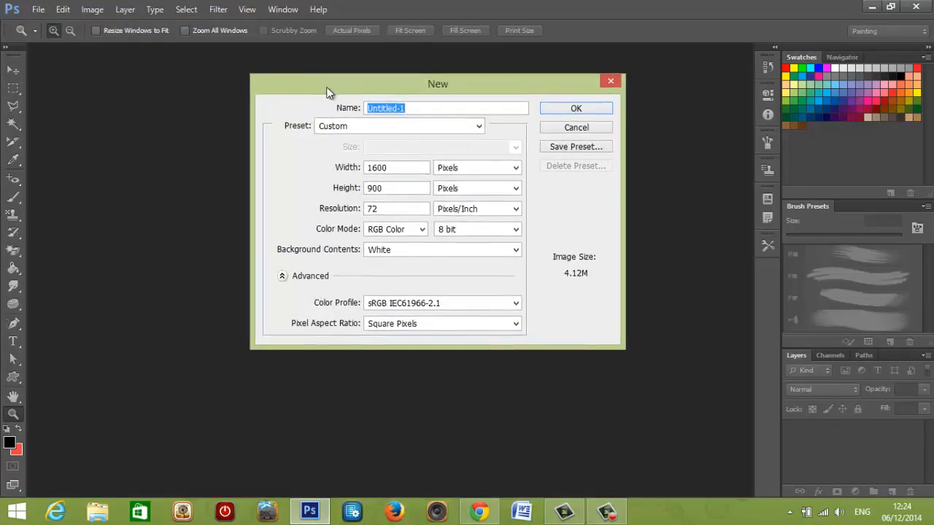
pyautogui.click(341, 168)
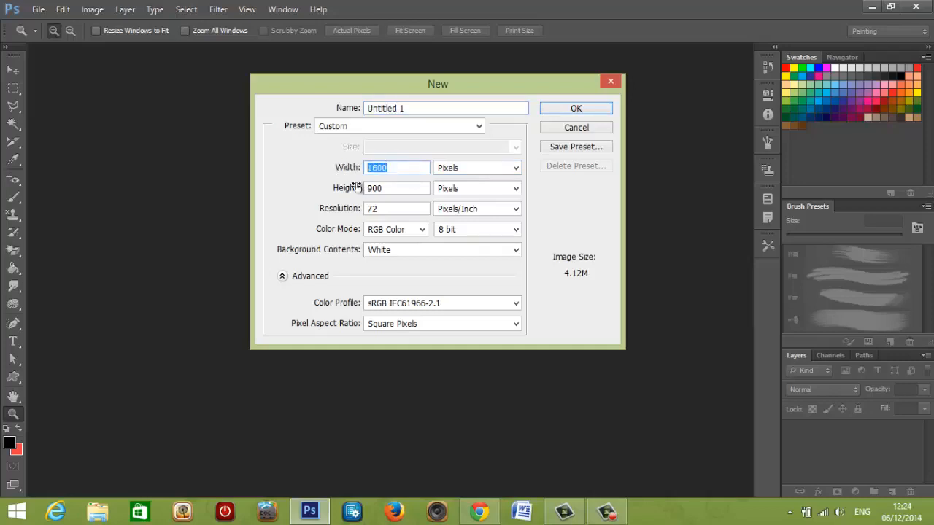
pyautogui.write('1024')
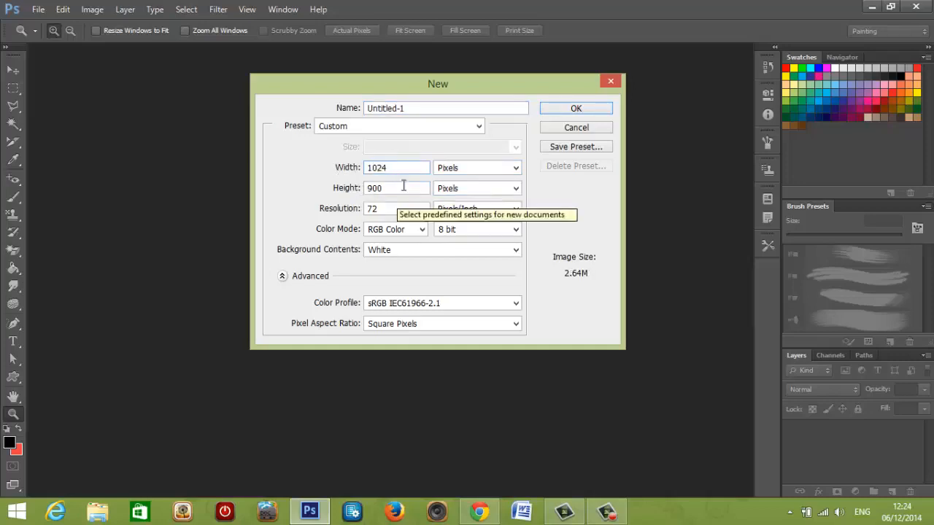
pyautogui.press('Tab')
pyautogui.write('1024')
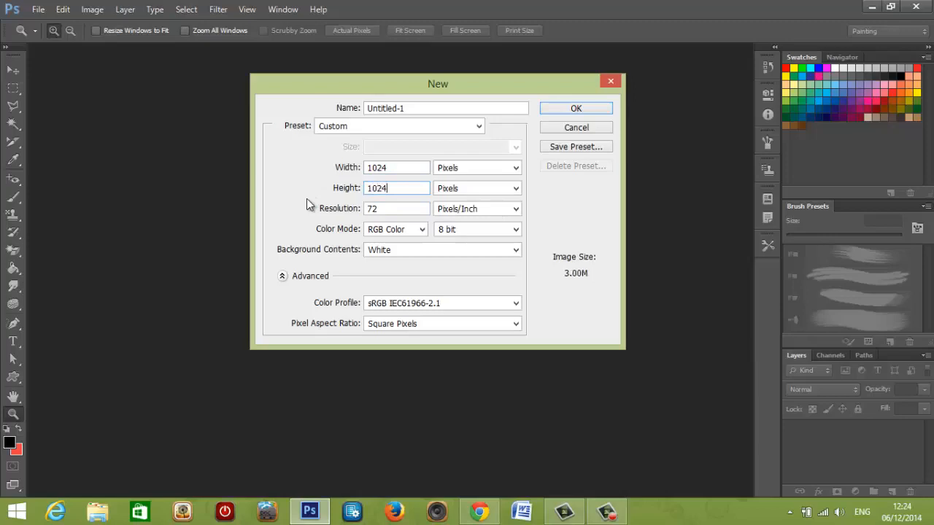
pyautogui.click(573, 110)
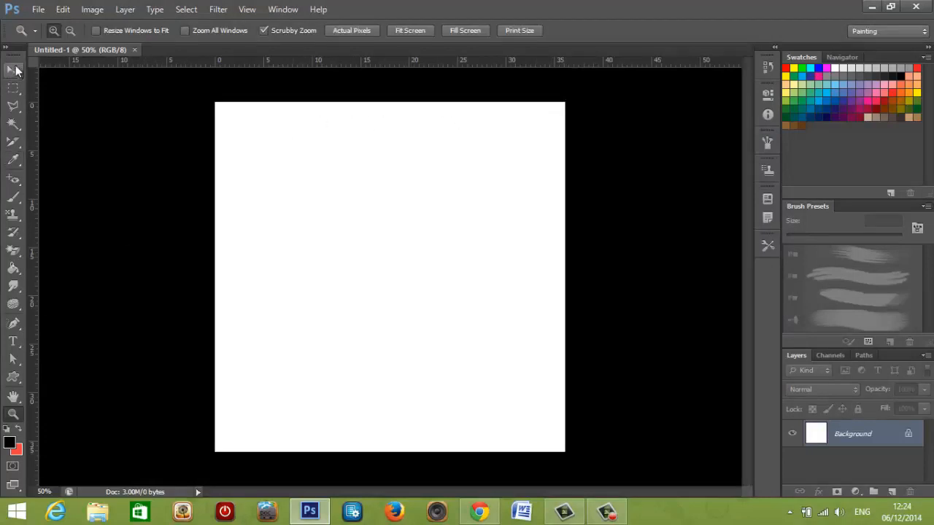
# - Scribble a thin looping black line across the upper half of the canvas with the Brush Tool at 1 px
pyautogui.click(10, 203)
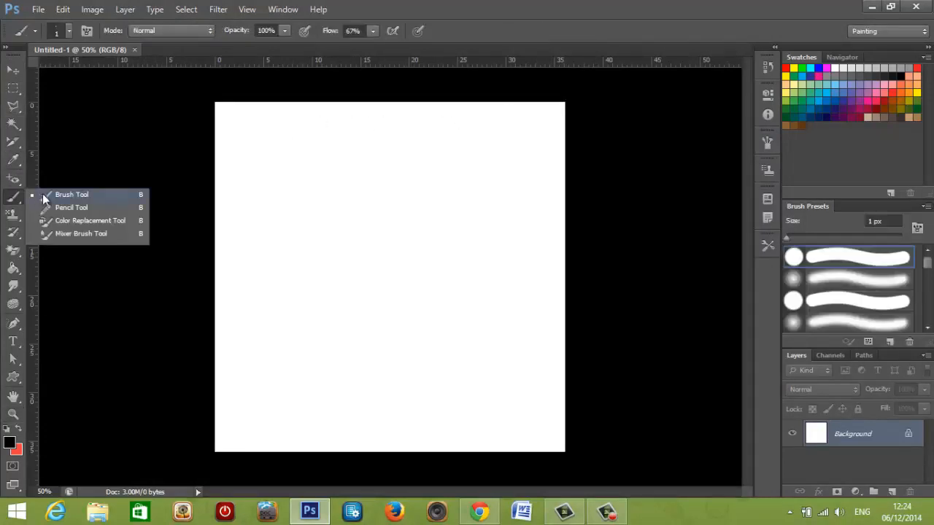
pyautogui.click(44, 199)
pyautogui.moveTo(309, 169)
pyautogui.mouseDown()
pyautogui.moveTo(337, 220)
pyautogui.moveTo(387, 171)
pyautogui.moveTo(374, 246)
pyautogui.moveTo(359, 214)
pyautogui.moveTo(375, 241)
pyautogui.mouseUp()
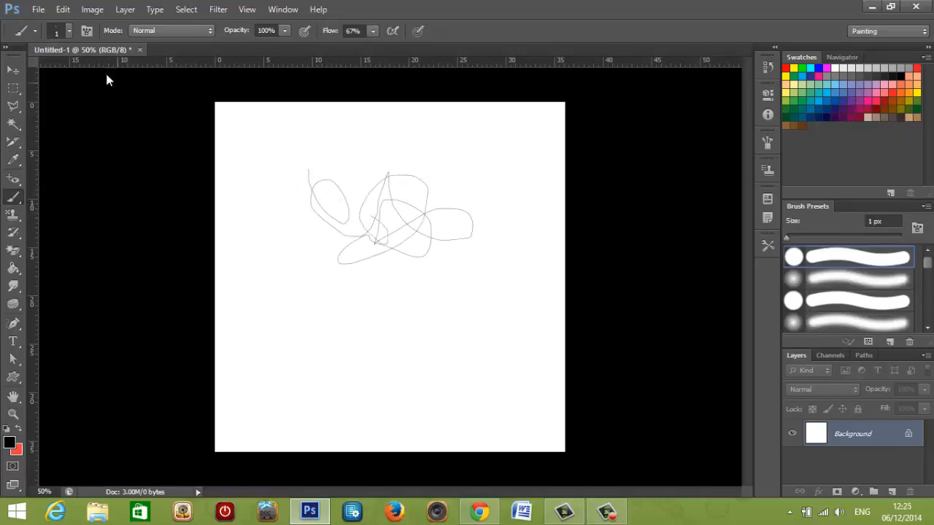
# - Set the brush size to 76 px and paint a thick looping black stroke over the thin scribble
pyautogui.click(69, 31)
pyautogui.moveTo(54, 75); pyautogui.dragTo(73, 79)
pyautogui.press('Return')
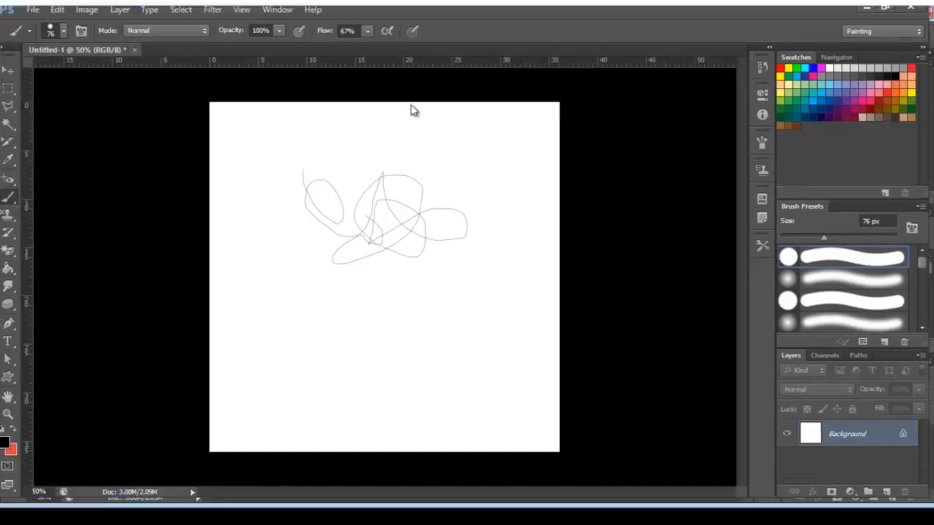
pyautogui.moveTo(301, 266)
pyautogui.mouseDown()
pyautogui.moveTo(379, 237)
pyautogui.moveTo(413, 279)
pyautogui.moveTo(401, 238)
pyautogui.mouseUp()
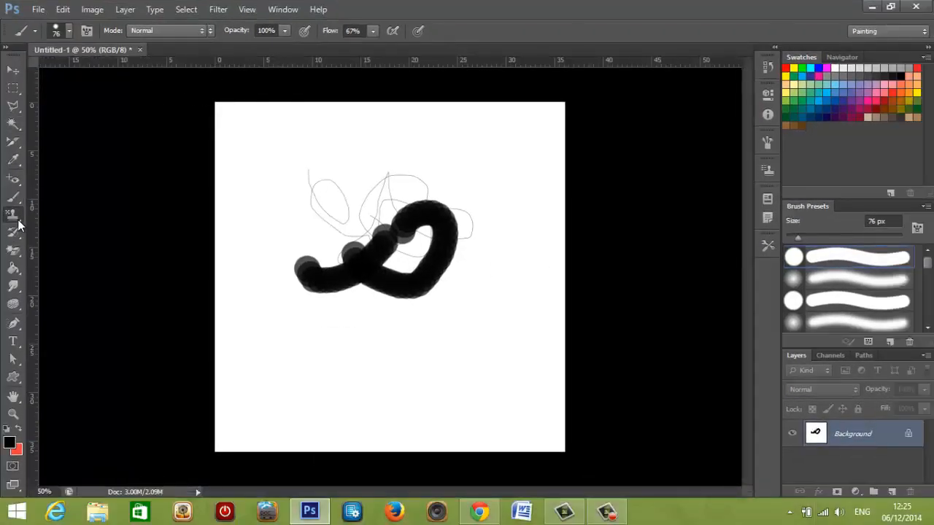
# - Sample the white canvas beside the scribble with the Clone Stamp Tool and paint it over the middle of the thick black stroke
pyautogui.rightClick(16, 216)
pyautogui.click(55, 211)
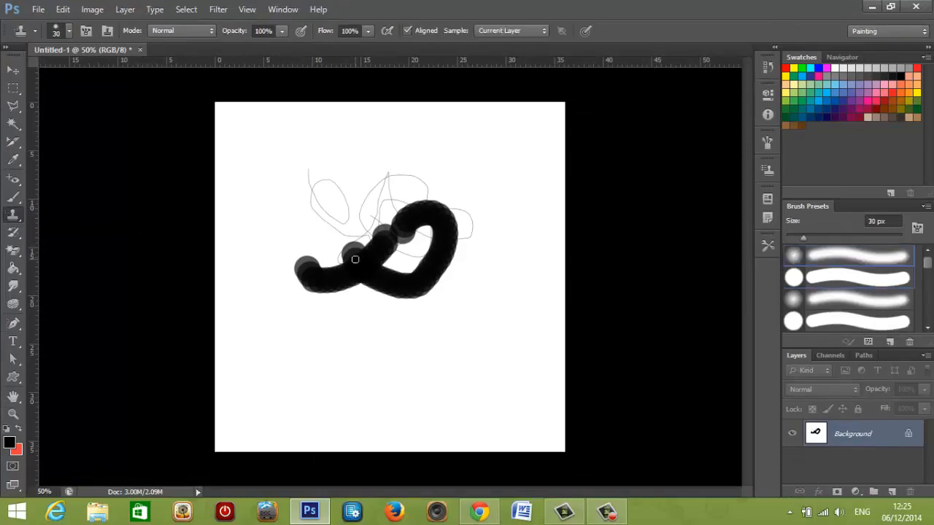
pyautogui.keyDown('alt'); pyautogui.click(280, 214); pyautogui.keyUp('alt')
pyautogui.moveTo(356, 289)
pyautogui.mouseDown()
pyautogui.moveTo(395, 272)
pyautogui.moveTo(350, 252)
pyautogui.moveTo(364, 279)
pyautogui.moveTo(383, 238)
pyautogui.mouseUp()
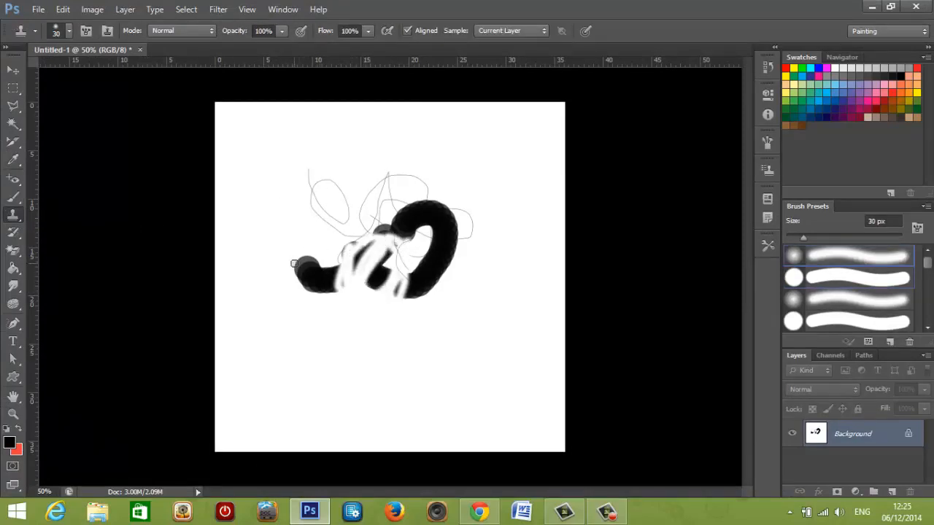